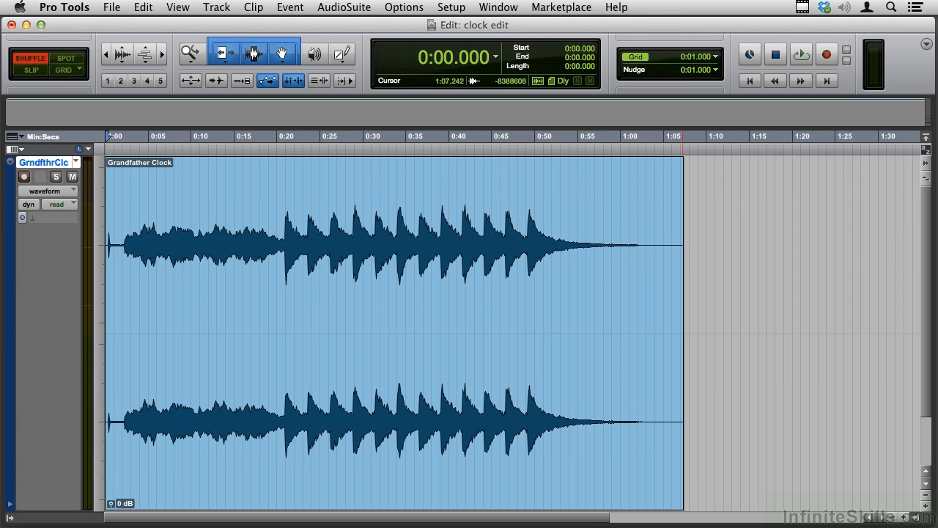
Audition the Grandfather Clock clip from its start, the melody at 0:02.133, the first strike at 0:20.992 and the last strike at 0:49.152
{"action": "key", "text": "space"}
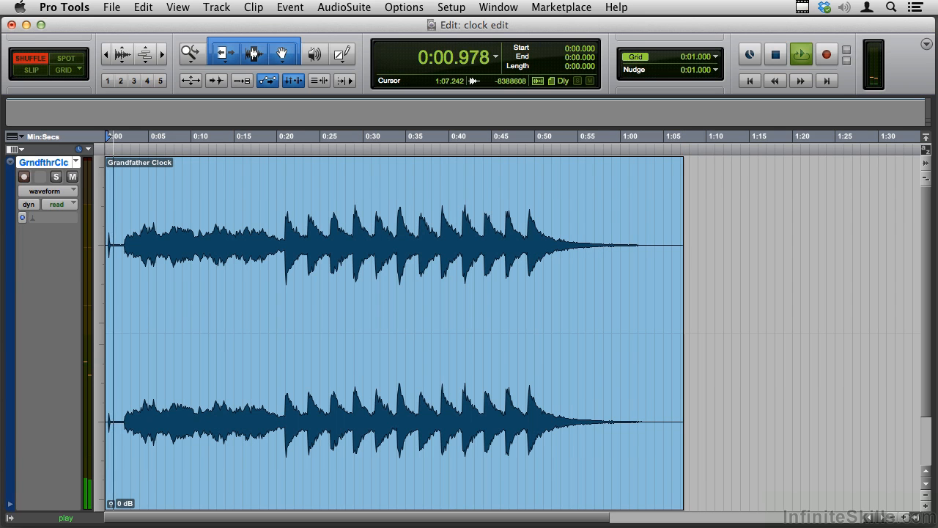
{"action": "key", "text": "space"}
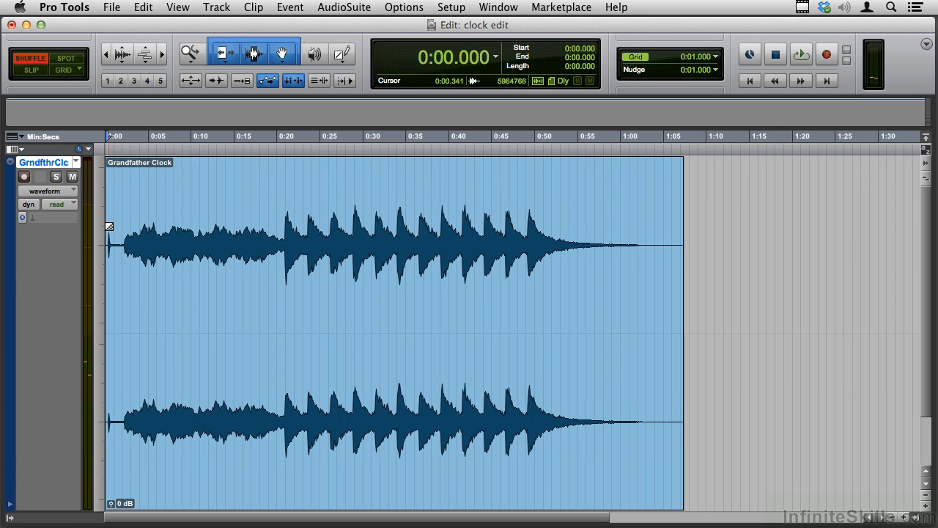
{"action": "left_click", "coordinate": [124, 235]}
{"action": "key", "text": "space"}
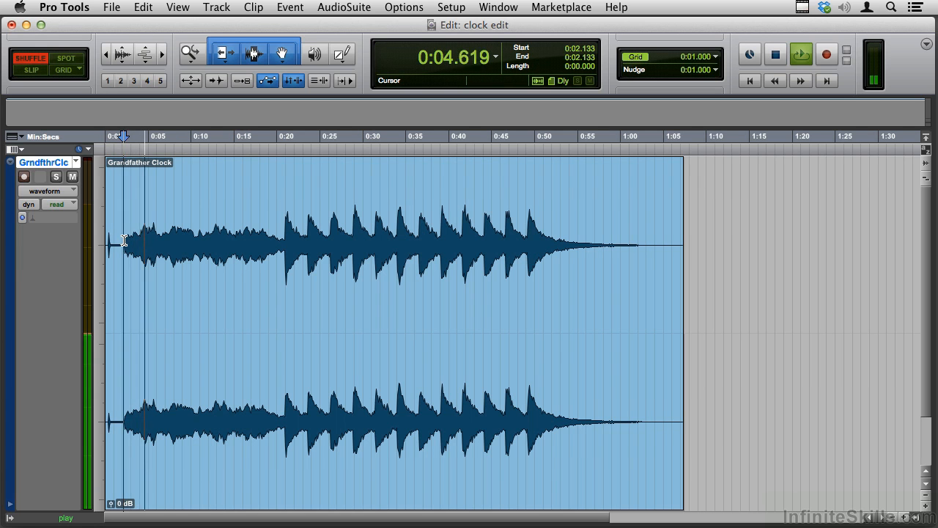
{"action": "key", "text": "space"}
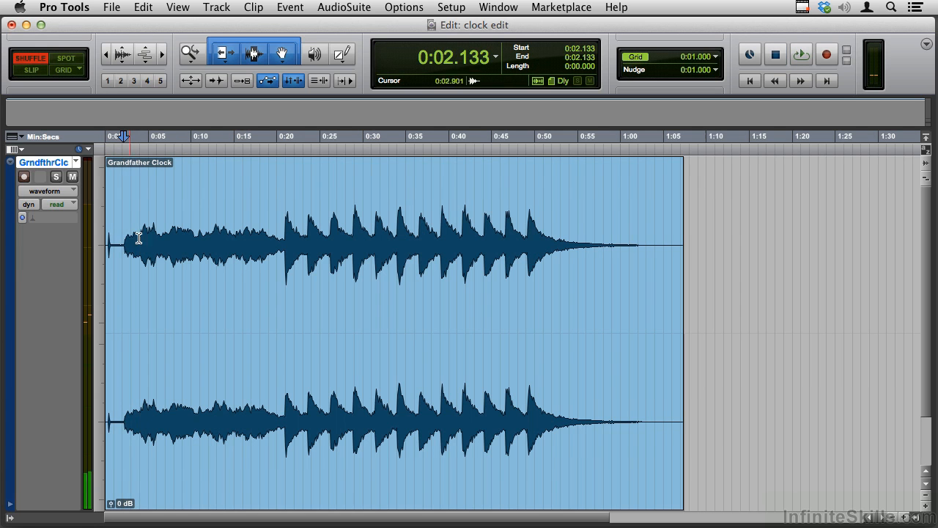
{"action": "left_click", "coordinate": [286, 242]}
{"action": "key", "text": "space"}
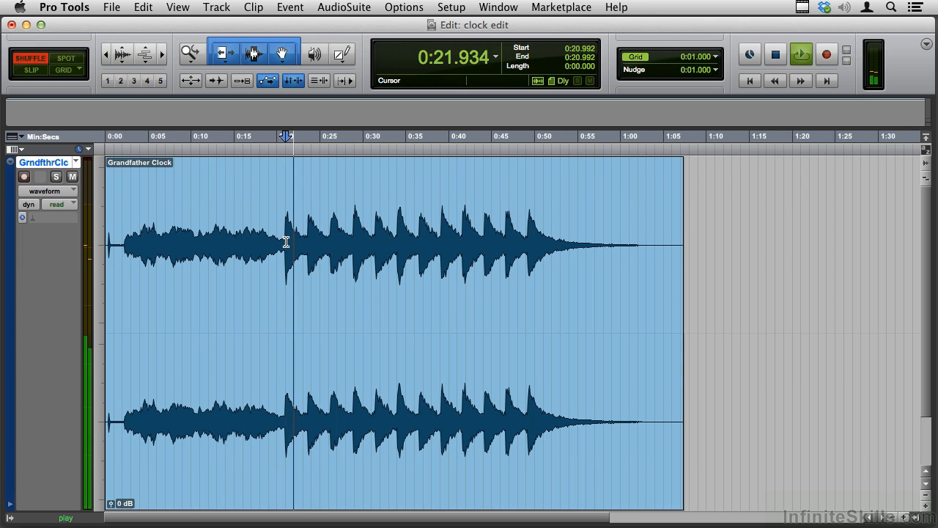
{"action": "key", "text": "space"}
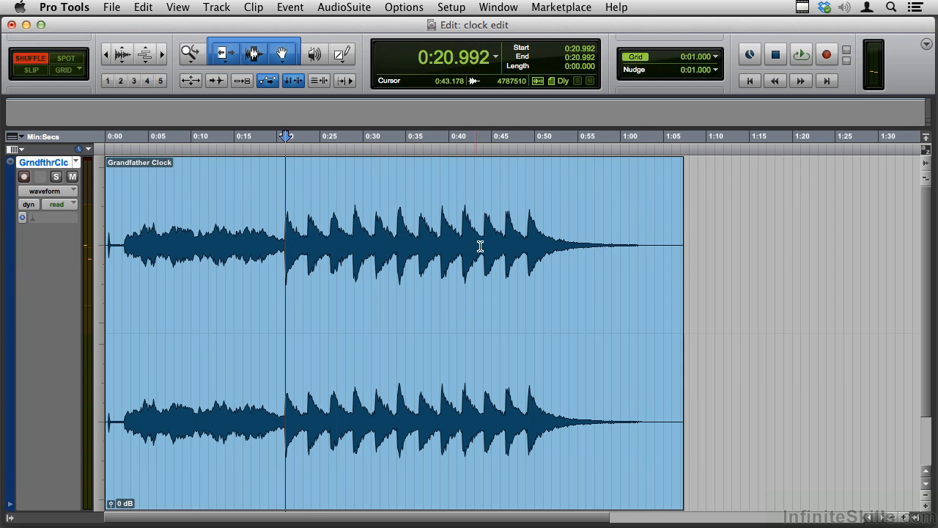
{"action": "left_click", "coordinate": [526, 239]}
{"action": "key", "text": "space"}
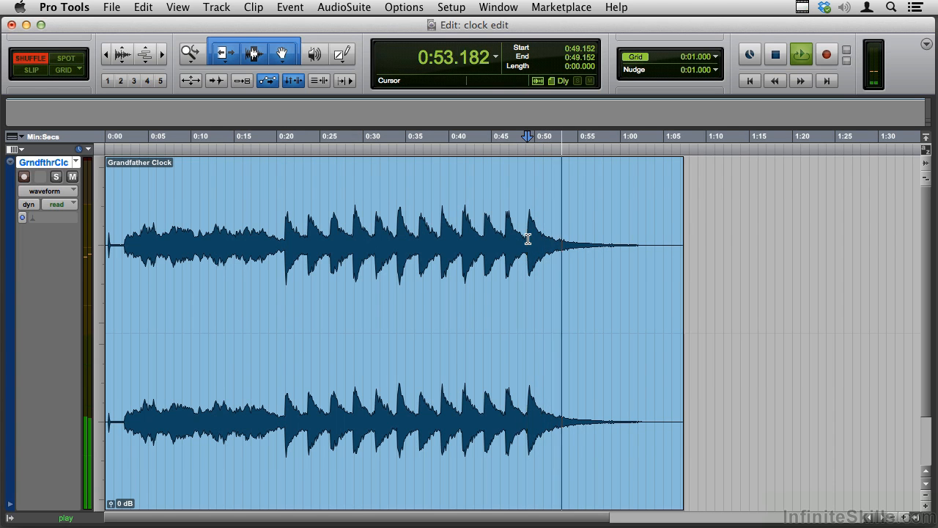
{"action": "key", "text": "space"}
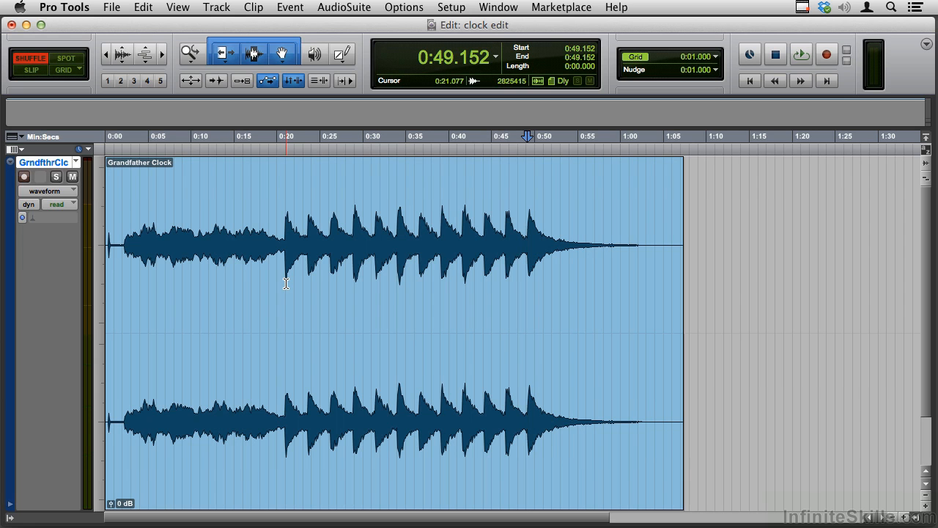
Examine the waveform at several horizontal zoom levels around the last strike and from the session start, ending with the whole clip in view
{"action": "key", "text": "r"}
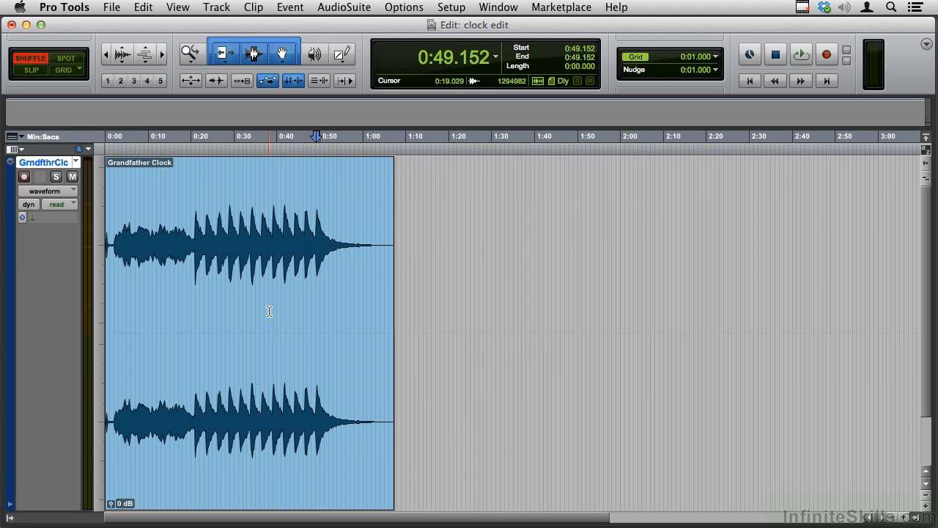
{"action": "key", "text": "super+bracketright"}
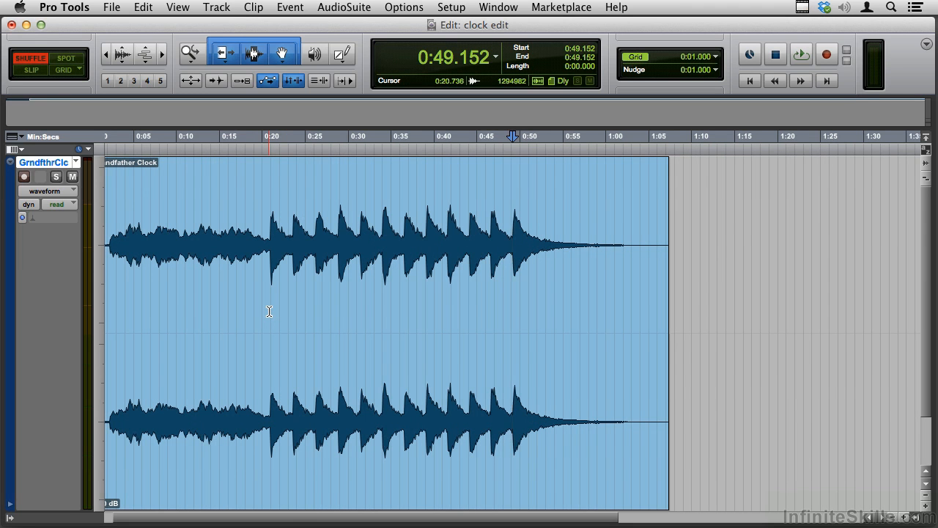
{"action": "key", "text": "super+bracketright"}
{"action": "key", "text": "super+bracketright"}
{"action": "key", "text": "super+bracketright"}
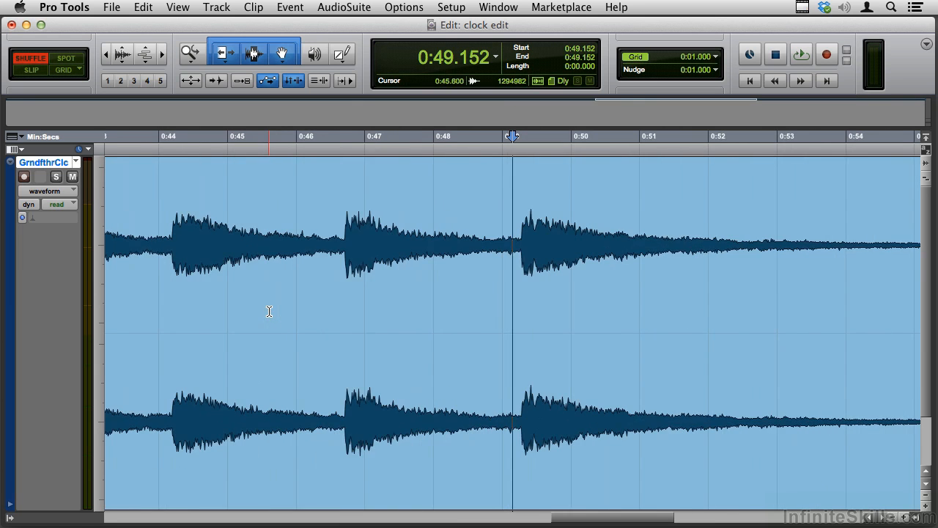
{"action": "key", "text": "super+bracketleft"}
{"action": "key", "text": "super+bracketleft"}
{"action": "key", "text": "super+bracketleft"}
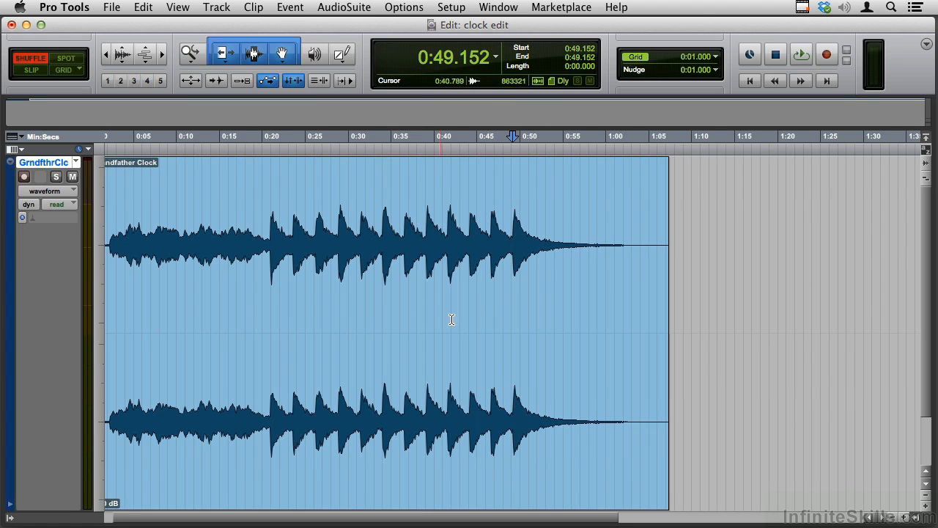
{"action": "key", "text": "super+bracketright"}
{"action": "key", "text": "Return"}
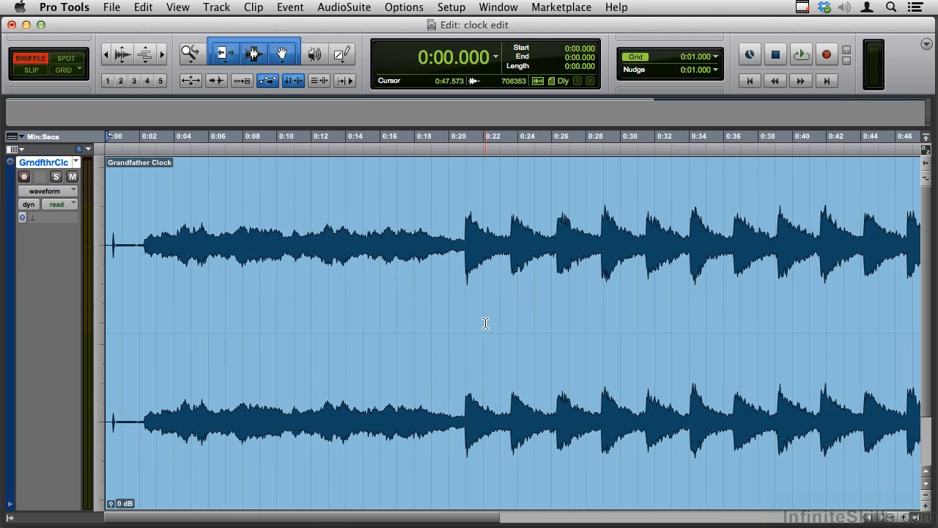
{"action": "key", "text": "super+bracketleft"}
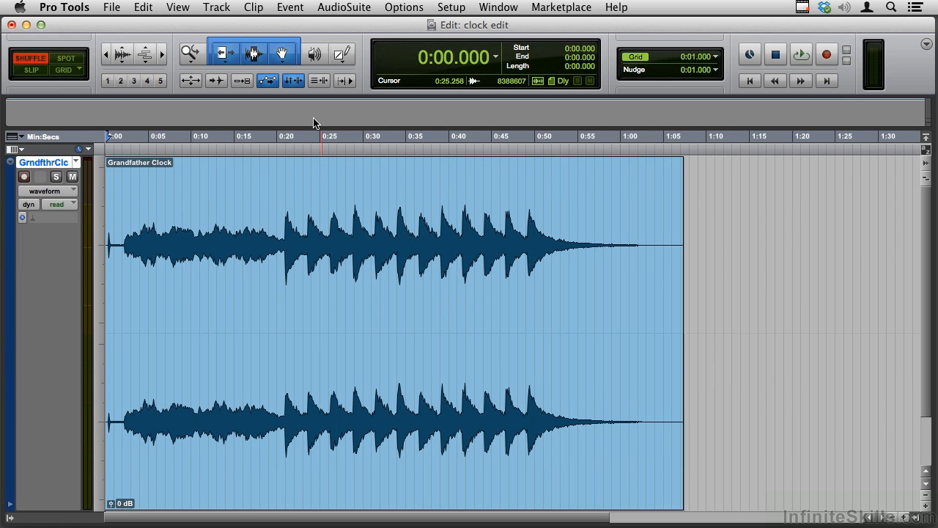
Trim about 0.44 seconds of silence off the clip's start, up to just before the first click, and play the new beginning
{"action": "left_click", "coordinate": [255, 55]}
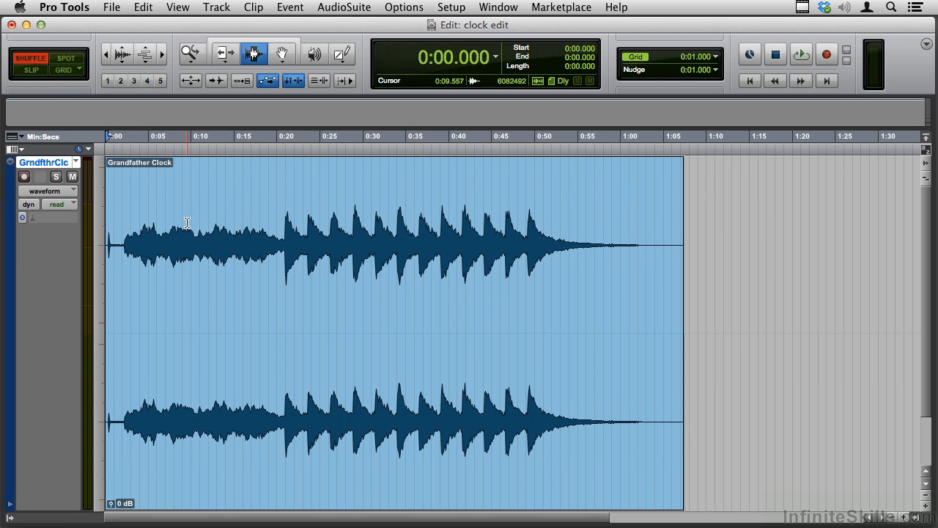
{"action": "key", "text": "super+]"}
{"action": "key", "text": "super+]"}
{"action": "key", "text": "super+]"}
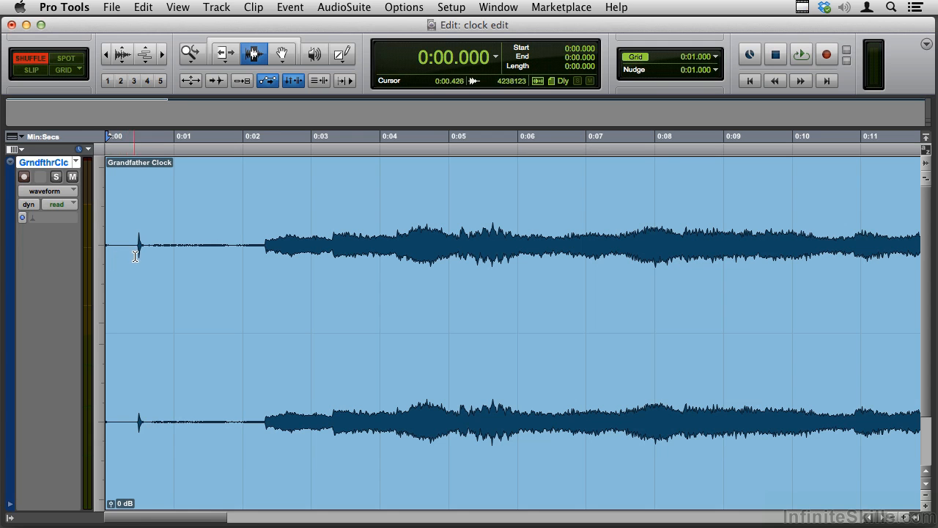
{"action": "left_click", "coordinate": [224, 55]}
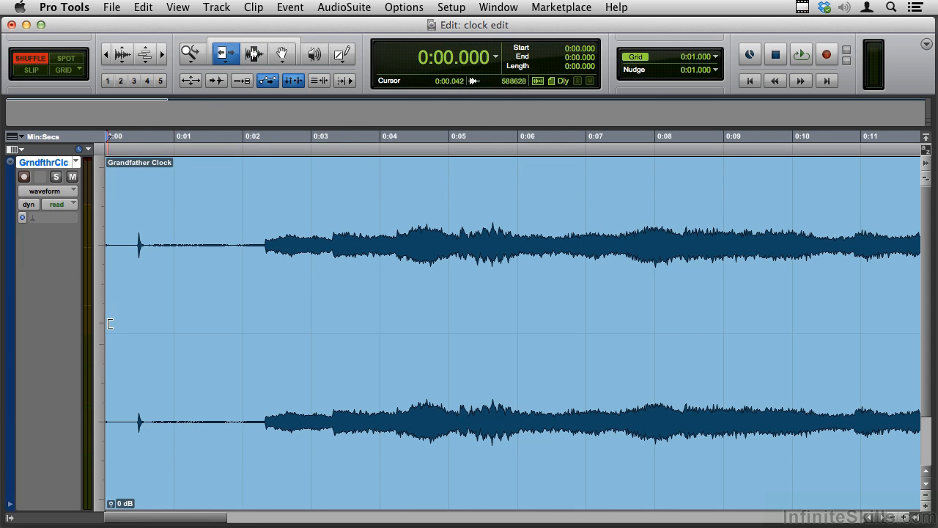
{"action": "left_click_drag", "start_coordinate": [107, 324], "coordinate": [138, 326]}
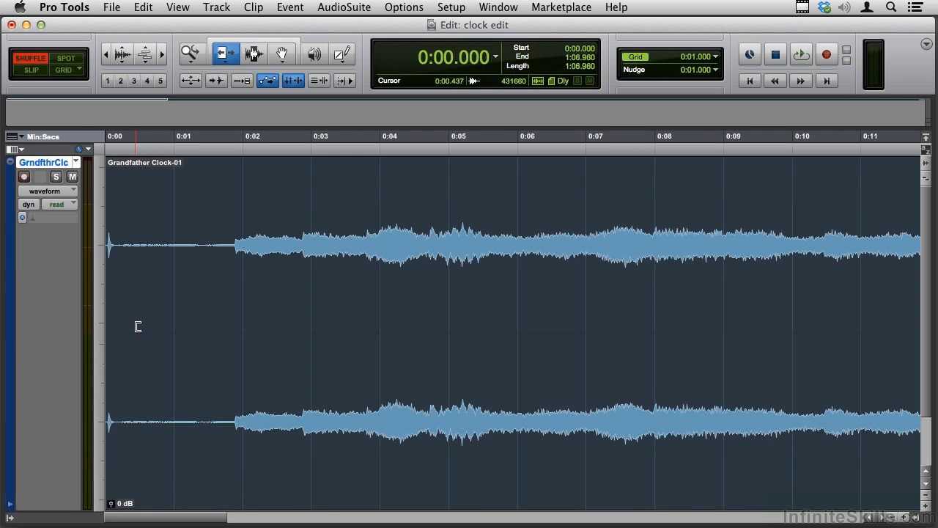
{"action": "key", "text": "space"}
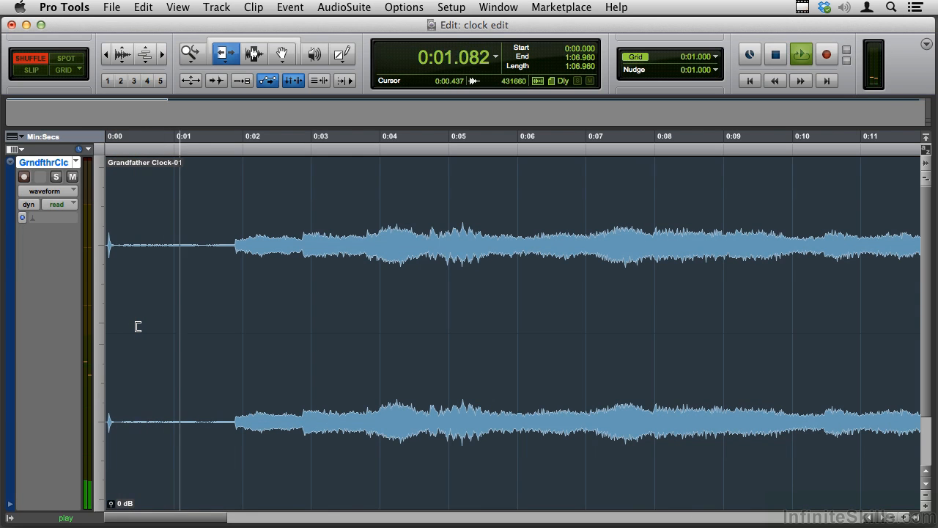
{"action": "key", "text": "space"}
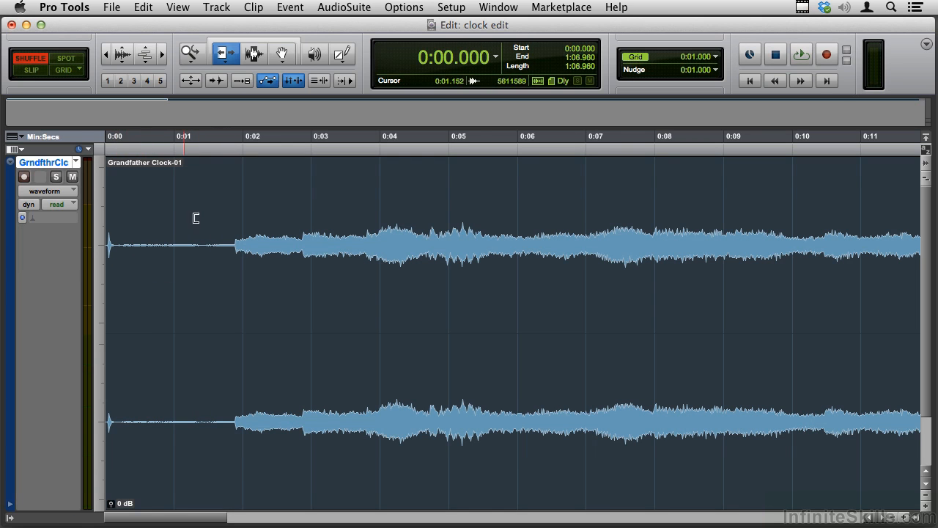
Separate the clip at 0:01.888, where the melody begins, and rename the short first clip windup
{"action": "left_click", "coordinate": [254, 55]}
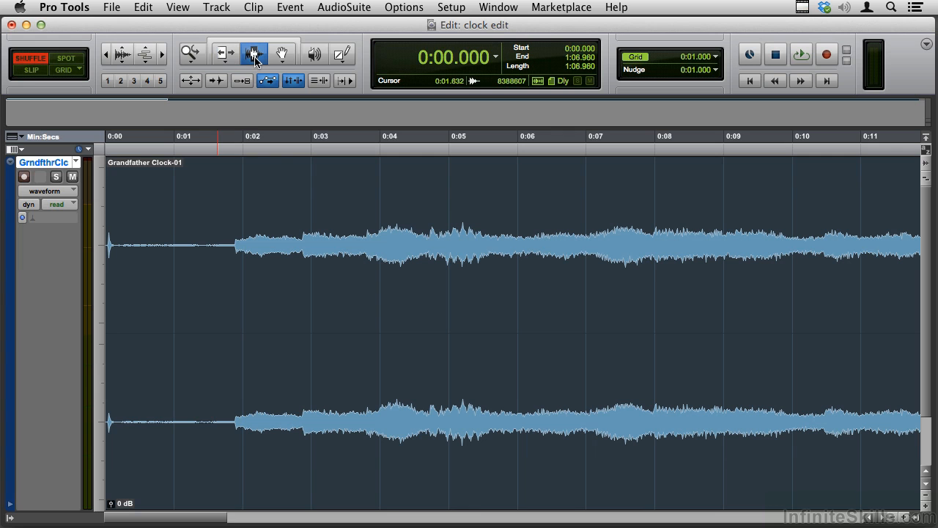
{"action": "left_click", "coordinate": [233, 244]}
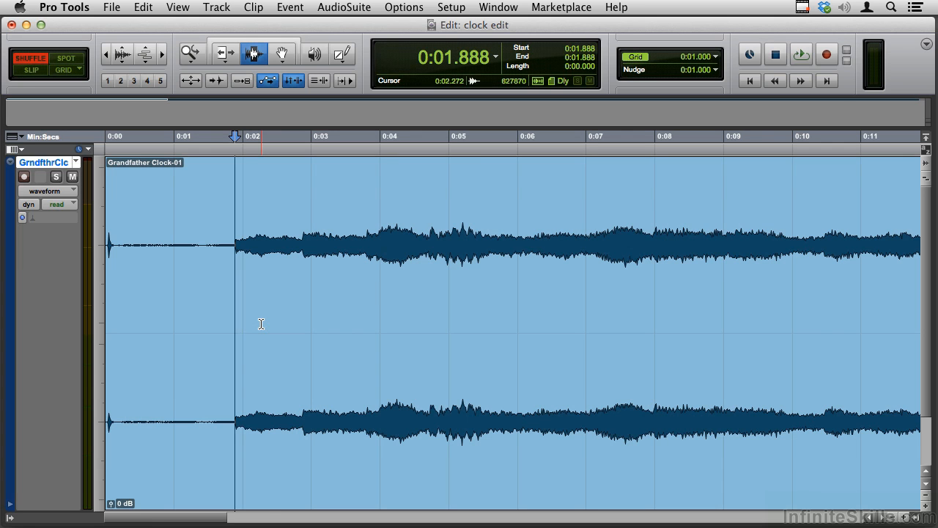
{"action": "key", "text": "super+e"}
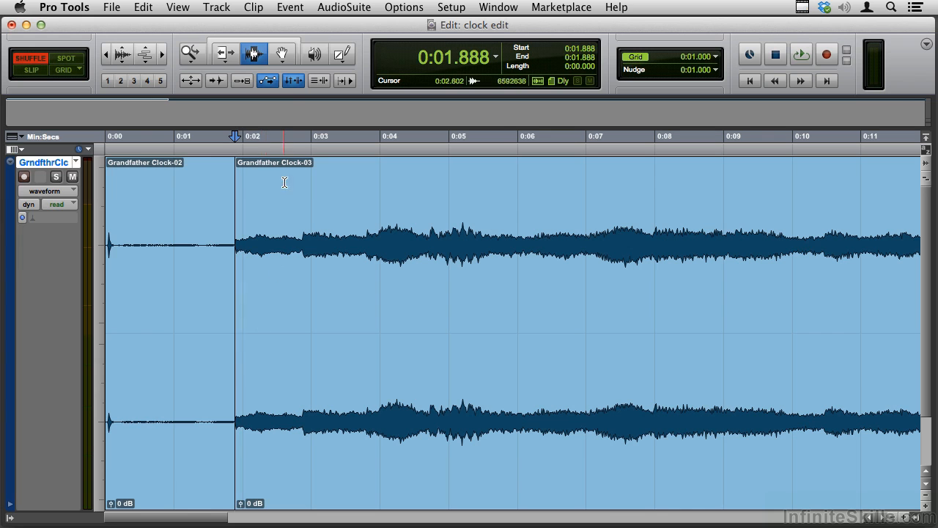
{"action": "left_click", "coordinate": [282, 53]}
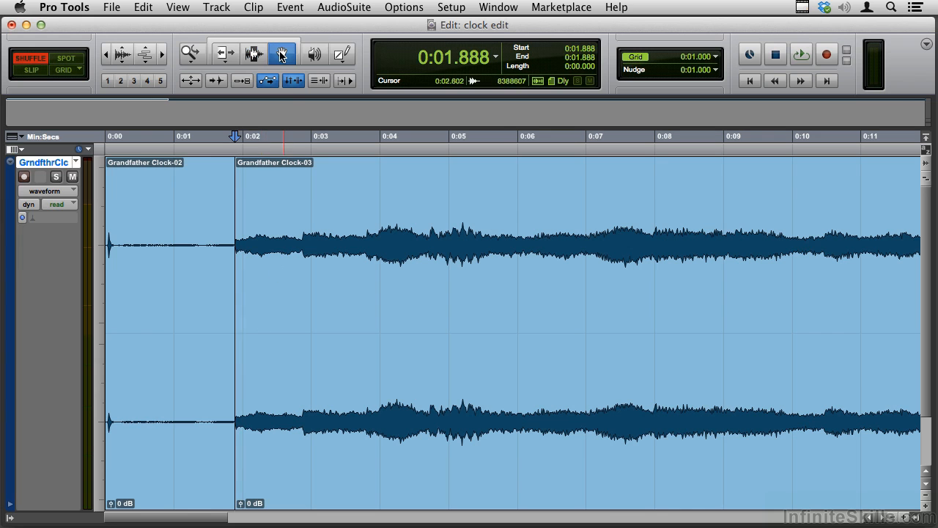
{"action": "double_click", "coordinate": [184, 375]}
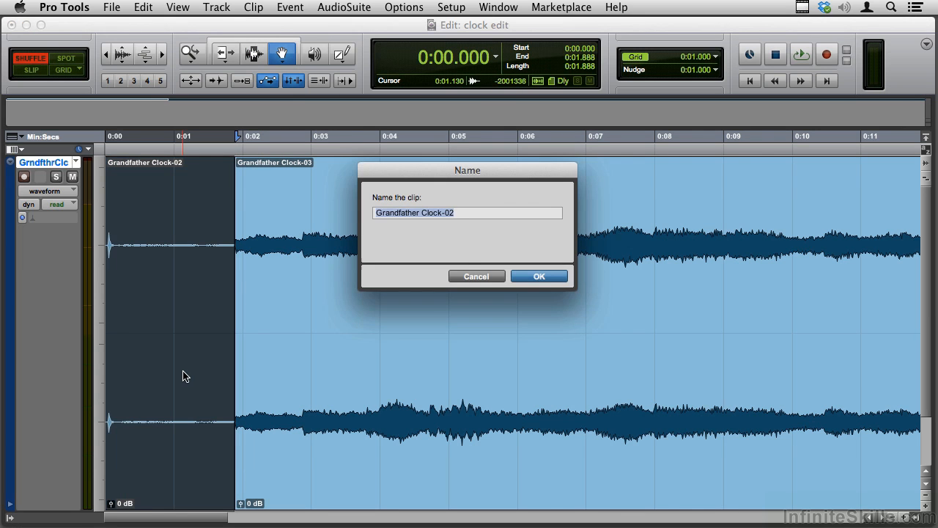
{"action": "type", "text": "windup"}
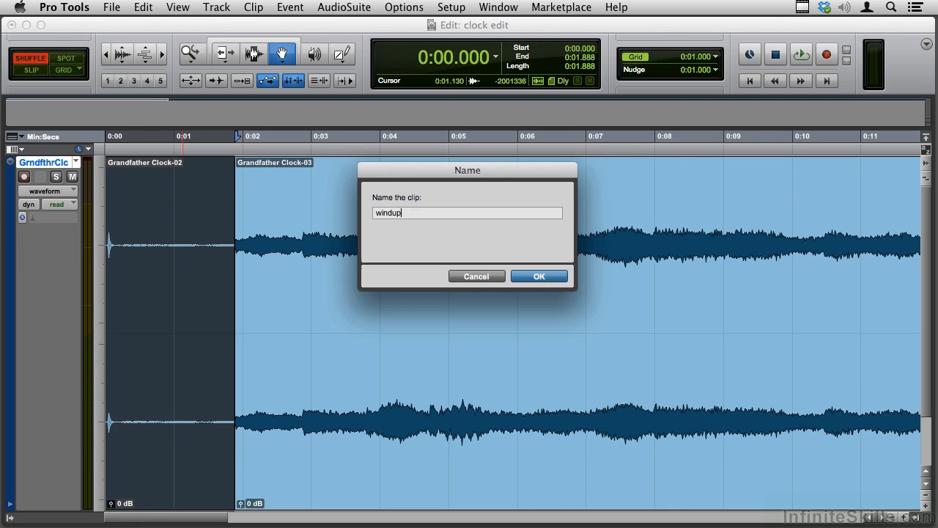
{"action": "key", "text": "Return"}
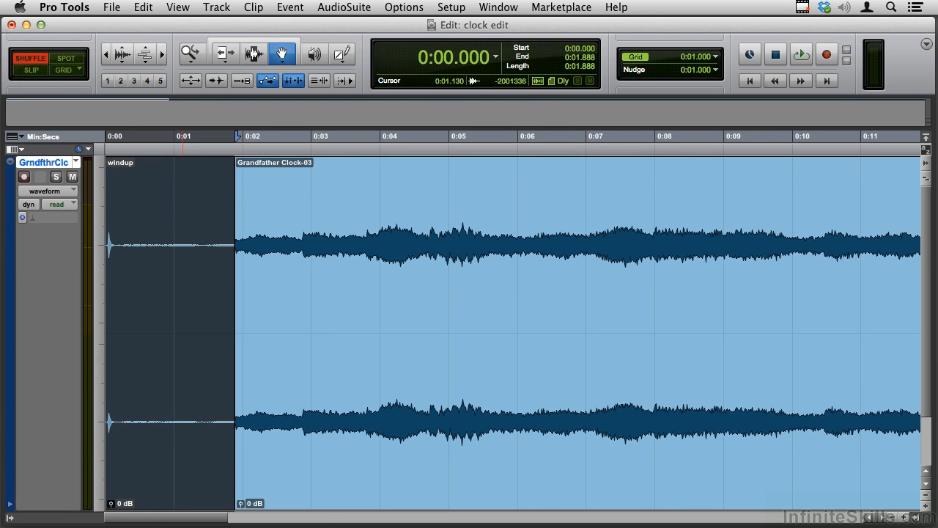
Separate the Grandfather Clock-03 clip at 0:20.544, right where the first strike begins after the melody
{"action": "key", "text": "super+bracketleft"}
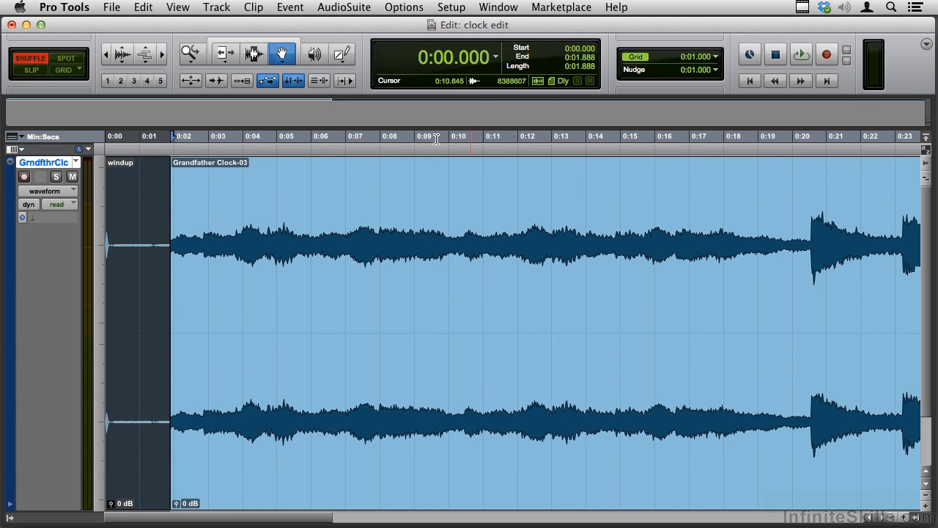
{"action": "left_click", "coordinate": [252, 57]}
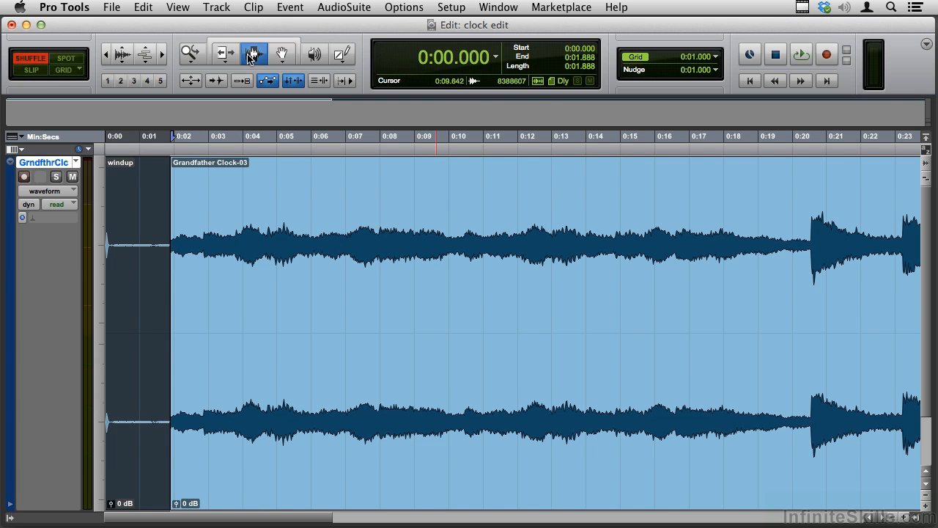
{"action": "left_click", "coordinate": [810, 240]}
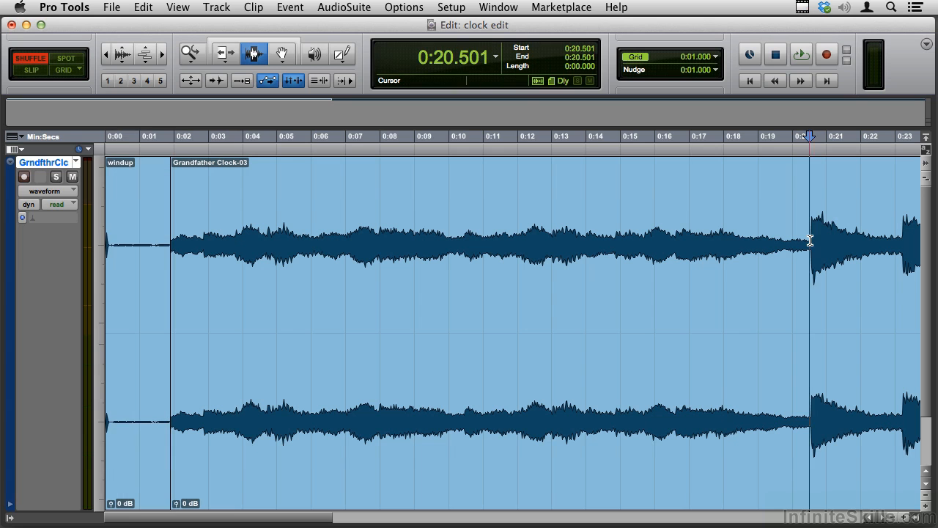
{"action": "left_click", "coordinate": [811, 240]}
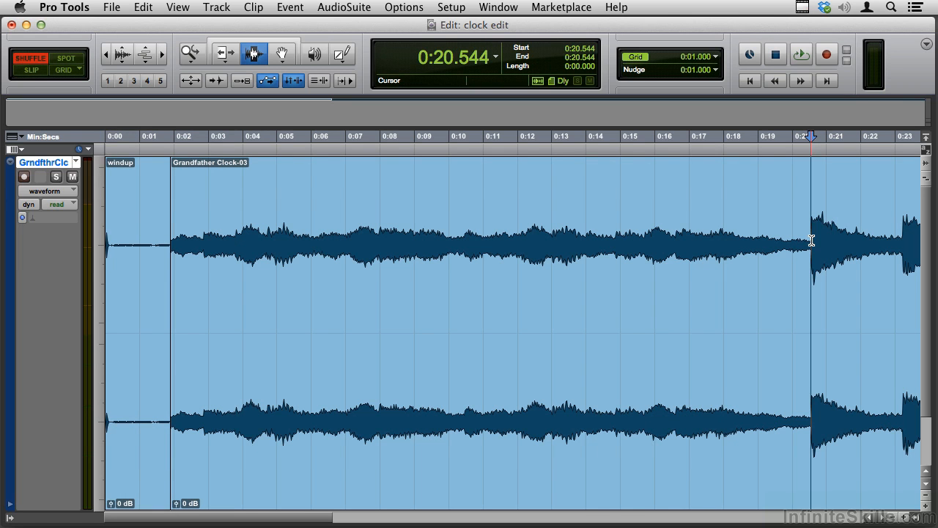
{"action": "key", "text": "super+e"}
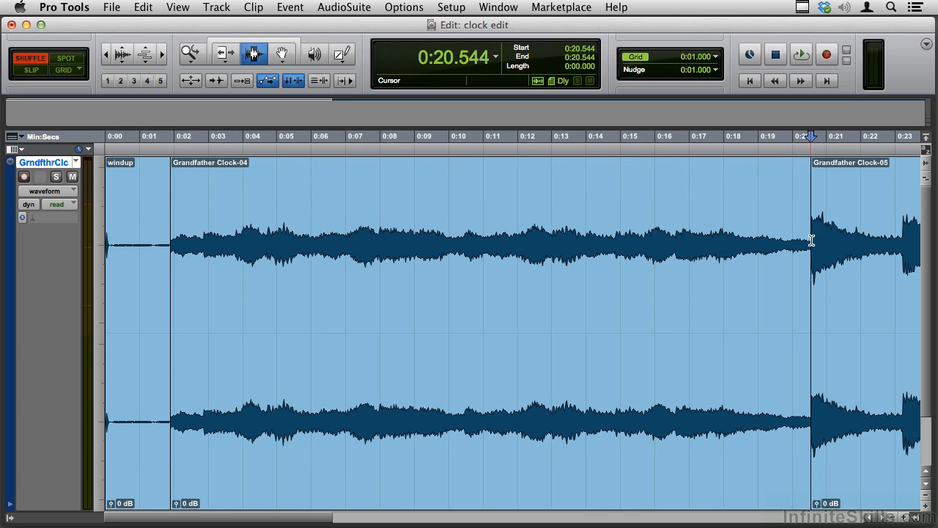
Rename the melody clip between the windup and the first strike carrilon, and briefly play its beginning
{"action": "left_click", "coordinate": [287, 55]}
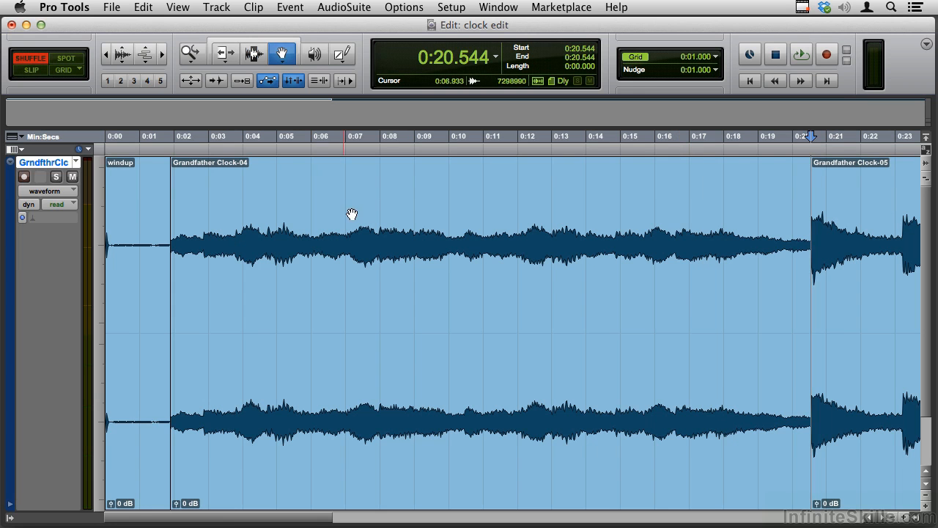
{"action": "double_click", "coordinate": [420, 358]}
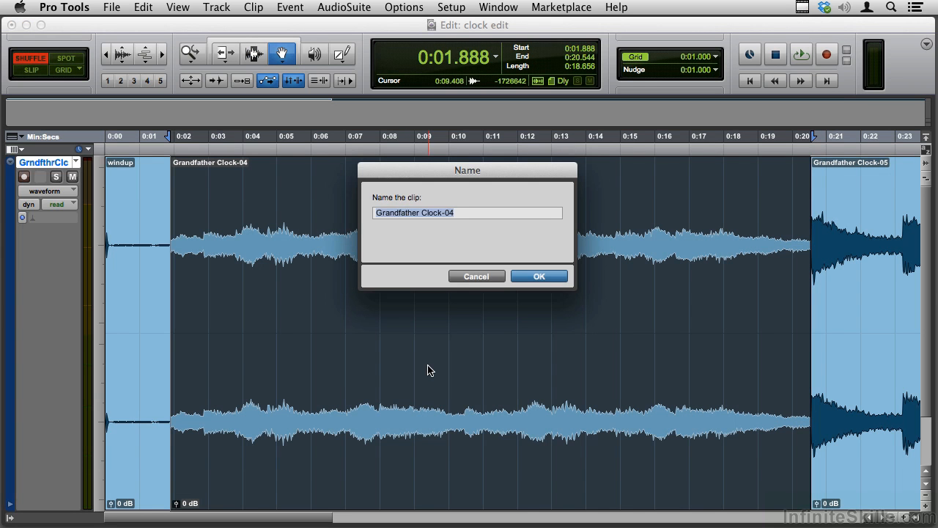
{"action": "type", "text": "carrilon"}
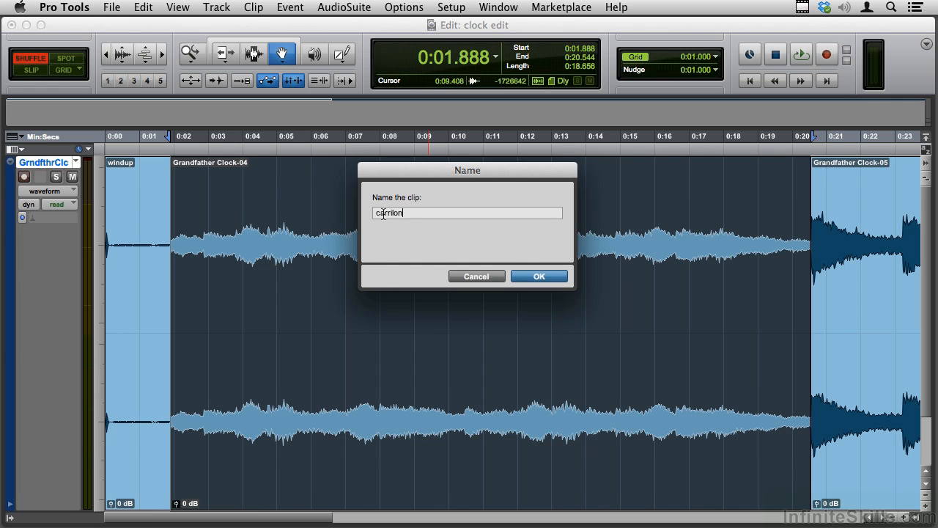
{"action": "left_click", "coordinate": [539, 279]}
{"action": "key", "text": "space"}
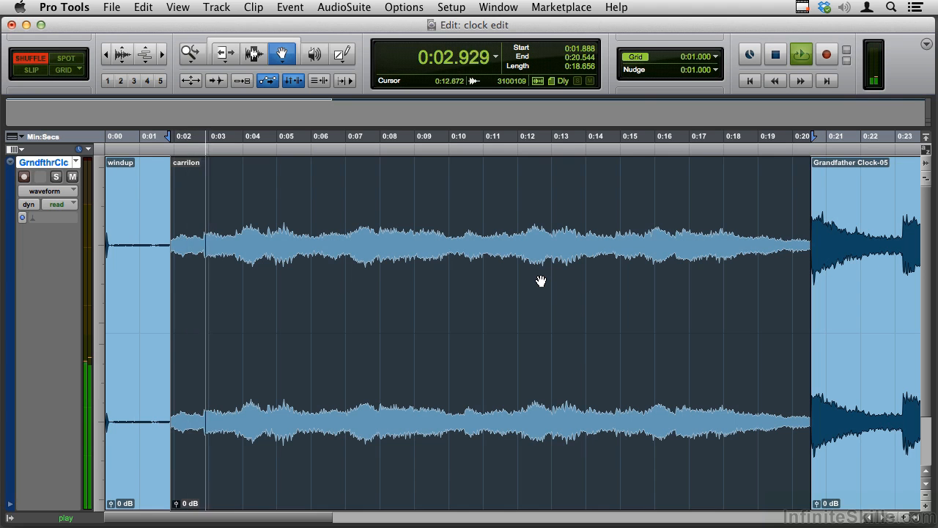
{"action": "key", "text": "space"}
Separate the strikes clip at 0:23.168, at the onset of the second strike, to isolate the first strike
{"action": "key", "text": "r"}
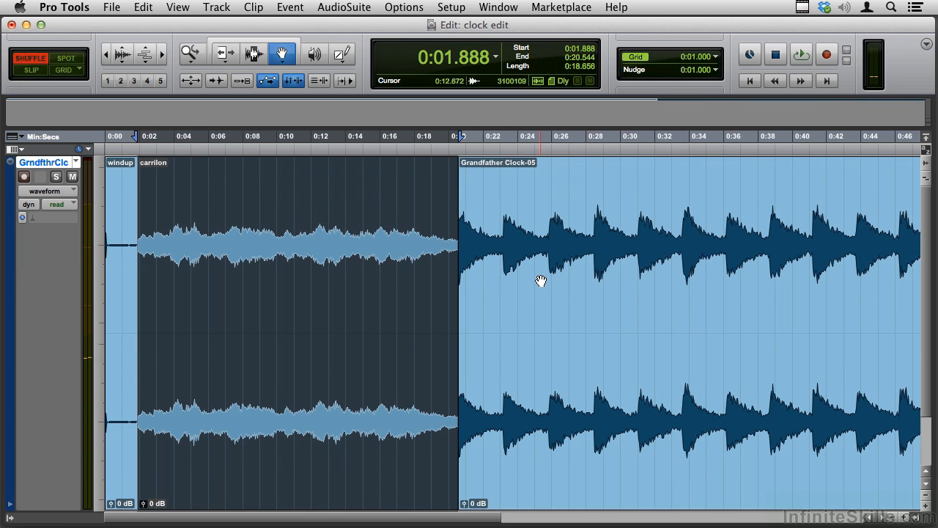
{"action": "left_click", "coordinate": [474, 242]}
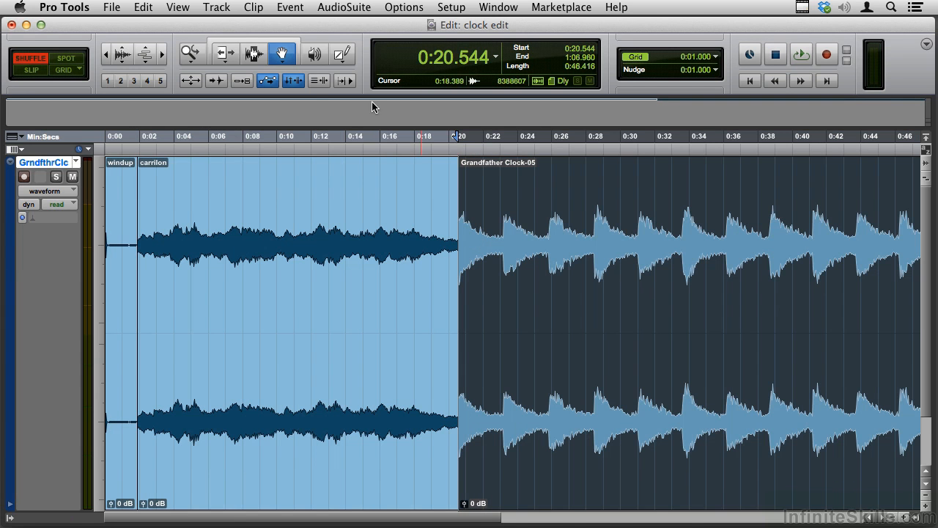
{"action": "left_click", "coordinate": [253, 56]}
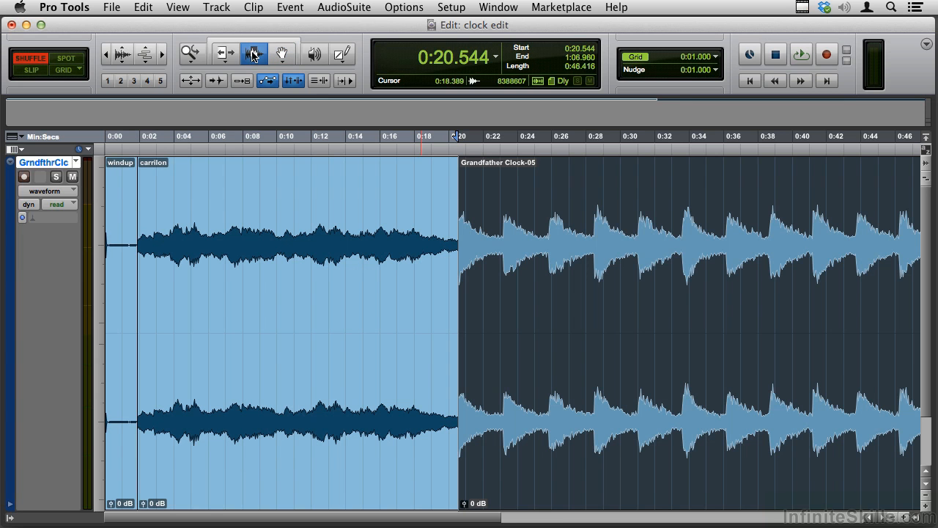
{"action": "left_click", "coordinate": [504, 217]}
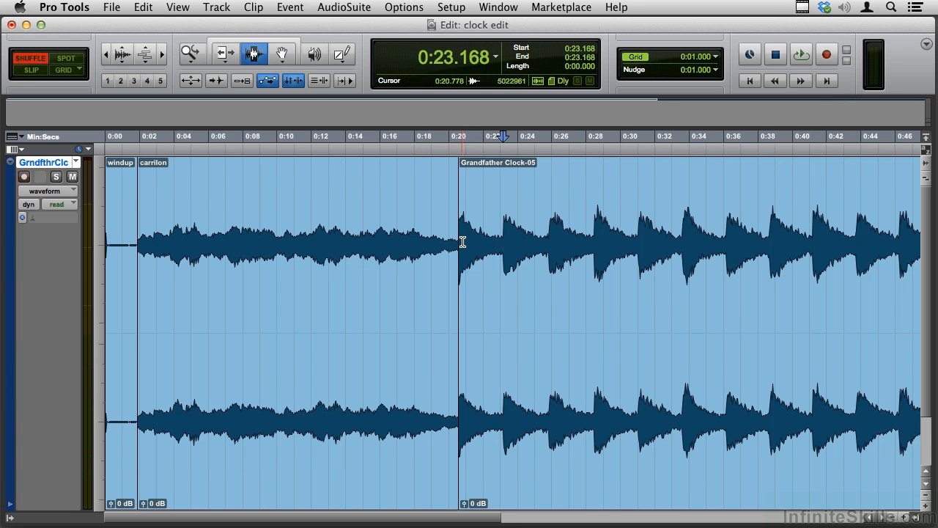
{"action": "key", "text": "super+e"}
{"action": "left_click", "coordinate": [493, 281]}
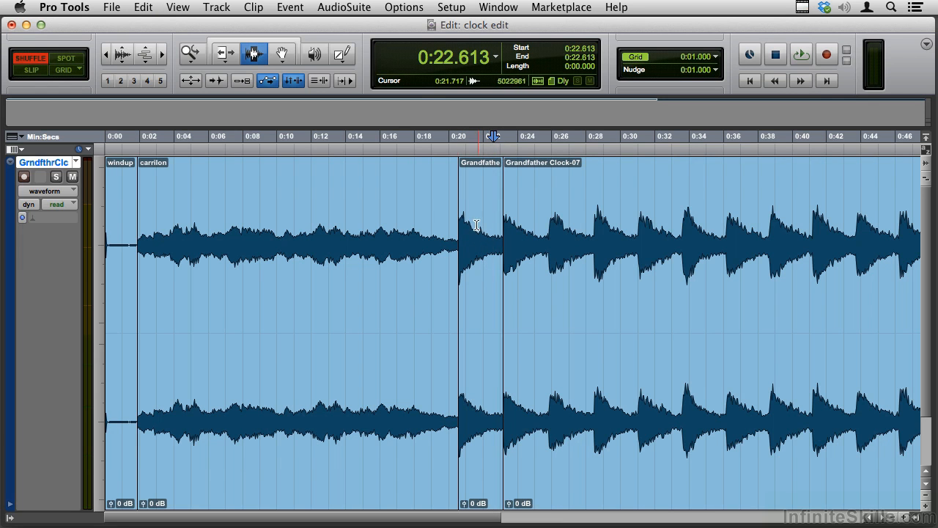
Rename the isolated first-strike clip chime
{"action": "left_click", "coordinate": [281, 57]}
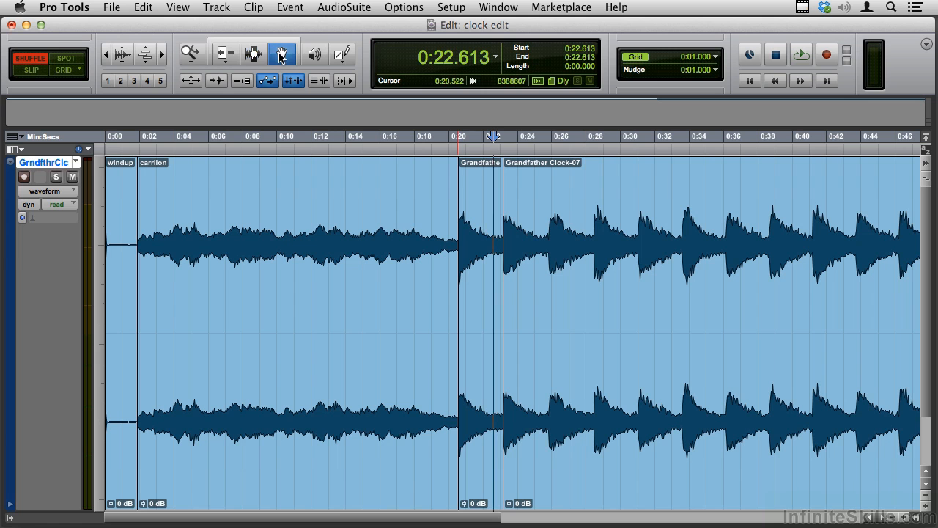
{"action": "left_click", "coordinate": [480, 398]}
{"action": "double_click", "coordinate": [481, 398]}
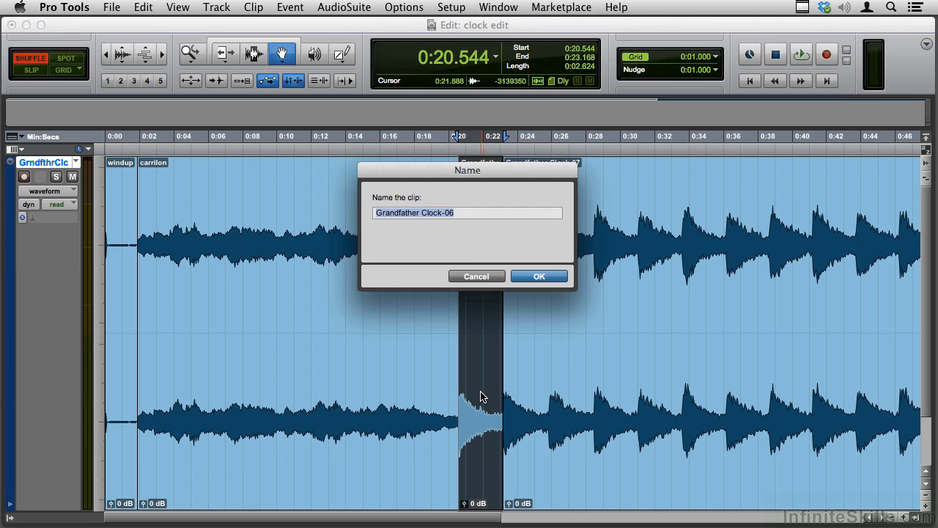
{"action": "type", "text": "chime"}
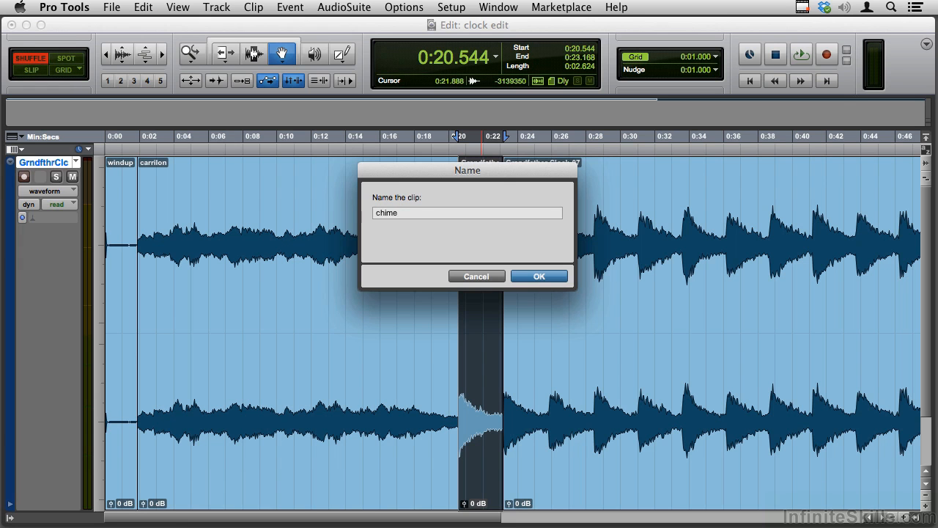
{"action": "key", "text": "Return"}
Separate the remaining strikes clip at 0:48.725, at the onset of the last strike with its long decay
{"action": "key", "text": "super+bracketleft"}
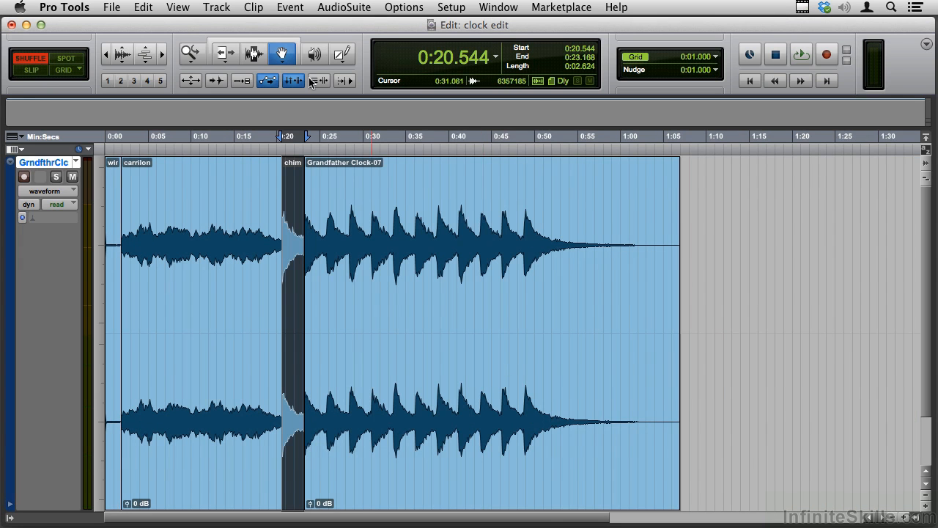
{"action": "left_click", "coordinate": [252, 55]}
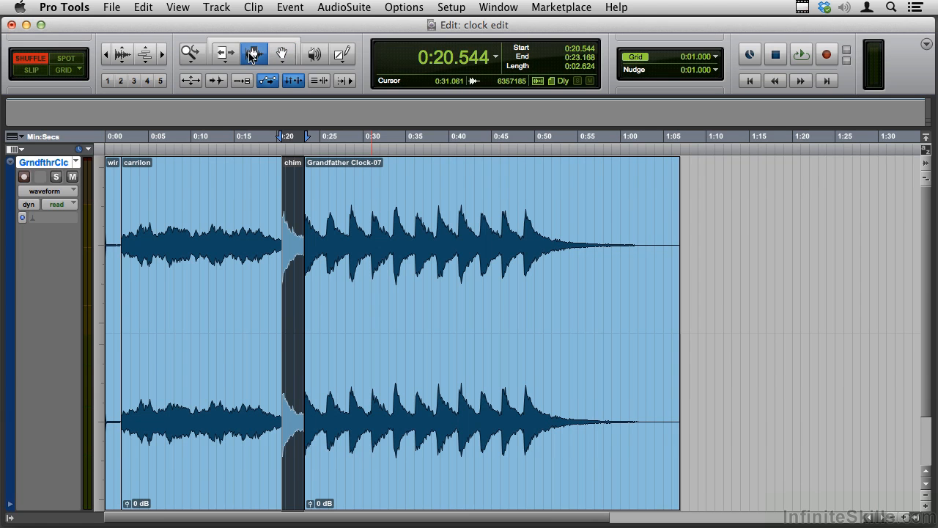
{"action": "left_click", "coordinate": [525, 226]}
{"action": "key", "text": "super+e"}
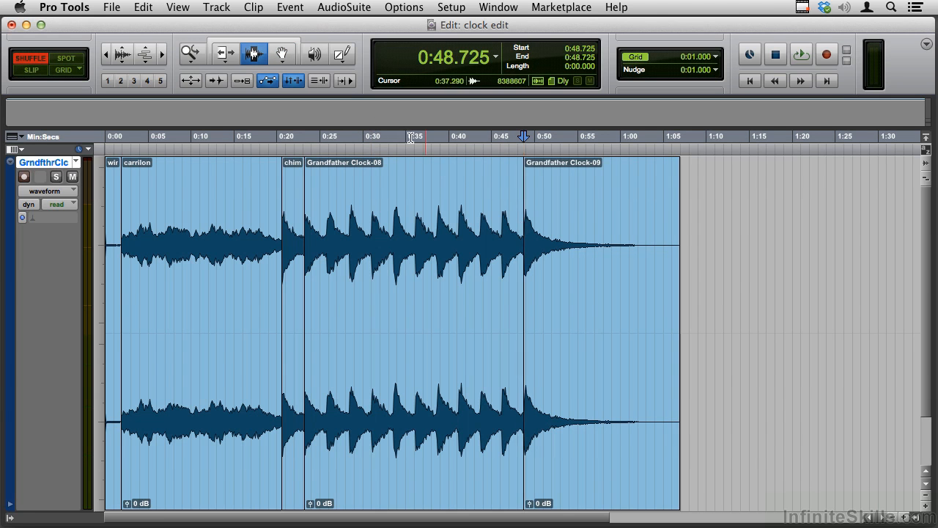
Rename the final clip, containing the last strike and its decay, chime ringout
{"action": "left_click", "coordinate": [283, 55]}
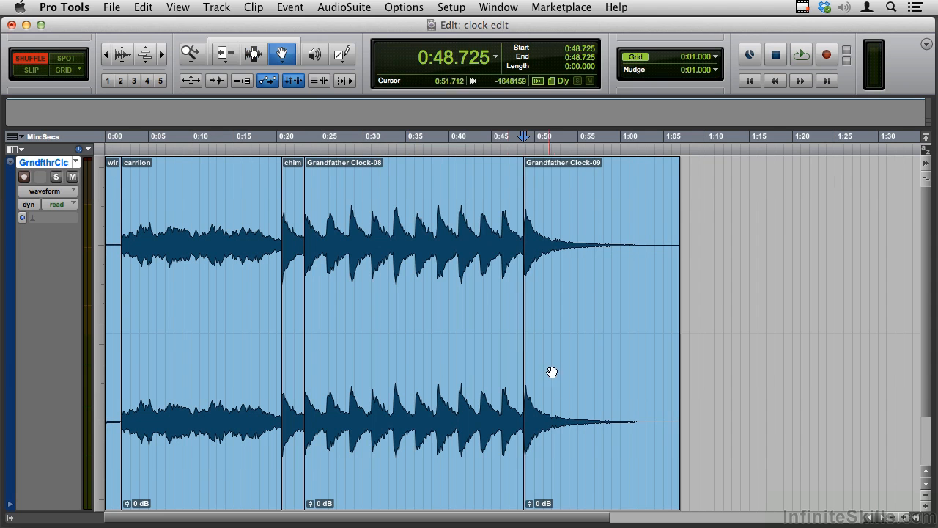
{"action": "double_click", "coordinate": [575, 413]}
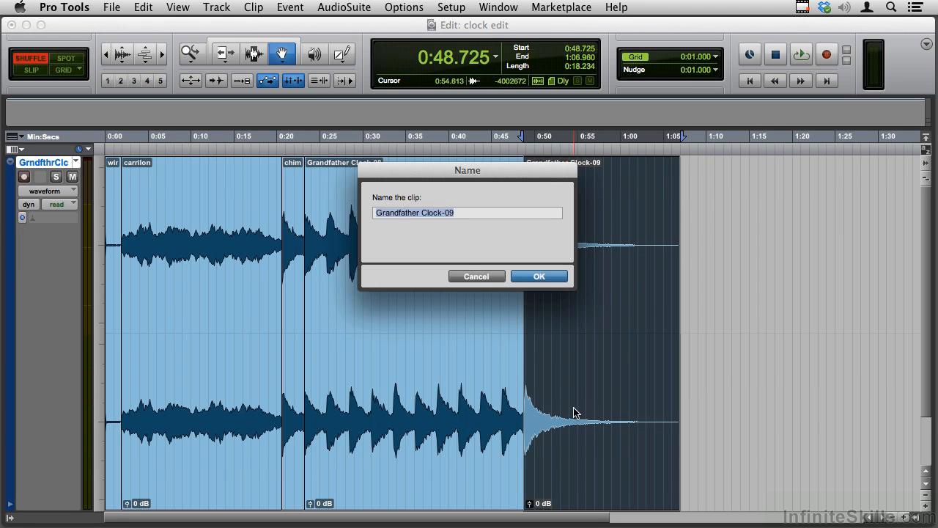
{"action": "type", "text": "chime ringout"}
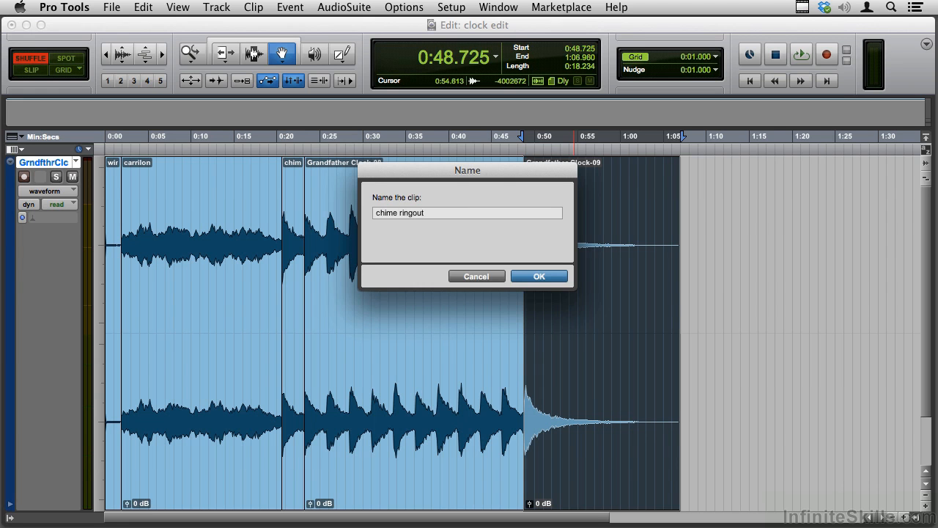
{"action": "key", "text": "Return"}
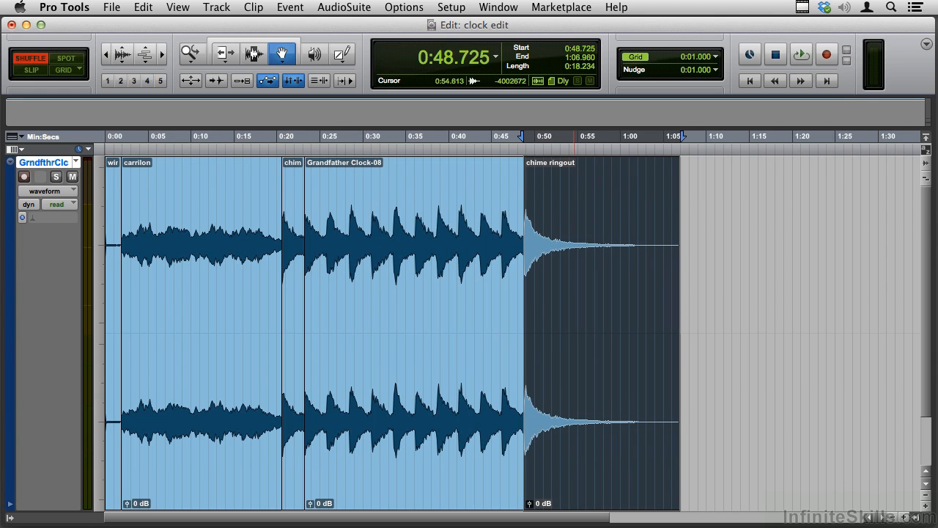
Place the edit cursor at the onset of the sixth strike in the remaining strikes clip, at 0:33.962
{"action": "key", "text": "F7"}
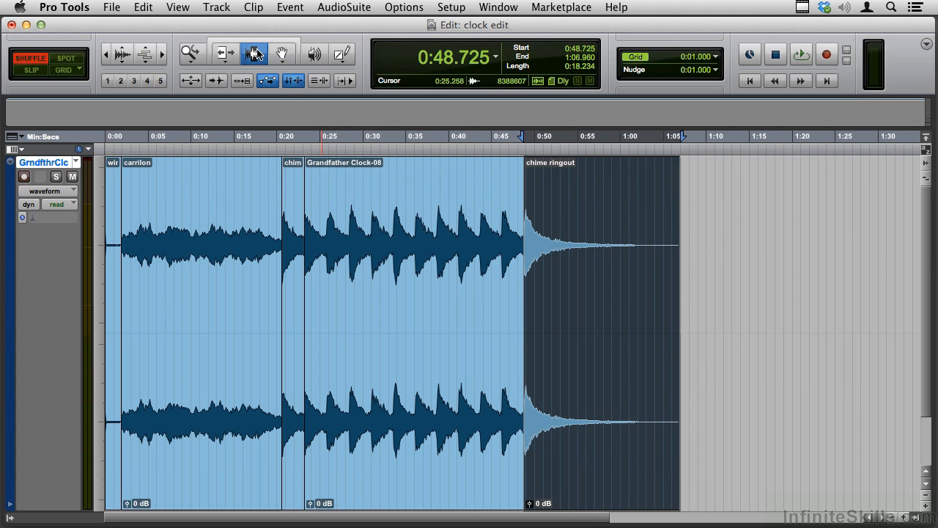
{"action": "left_click", "coordinate": [396, 214]}
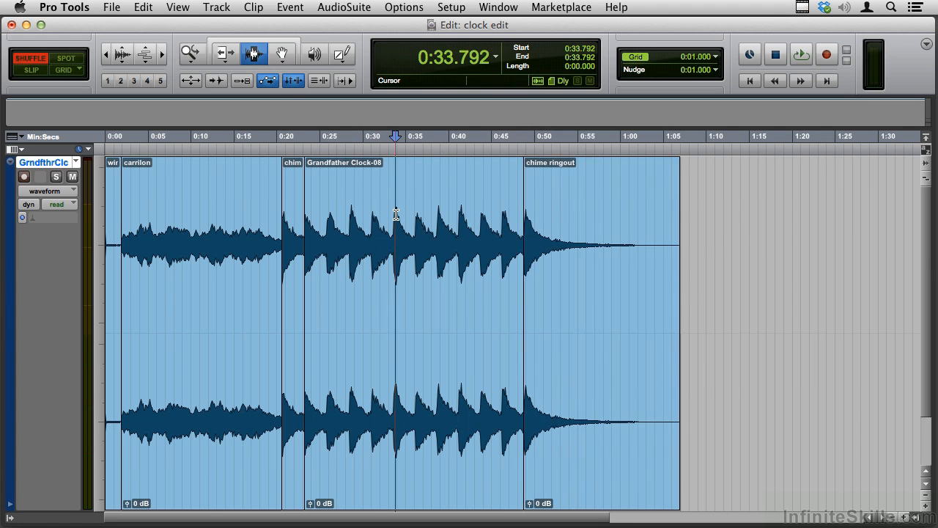
{"action": "left_click", "coordinate": [398, 224]}
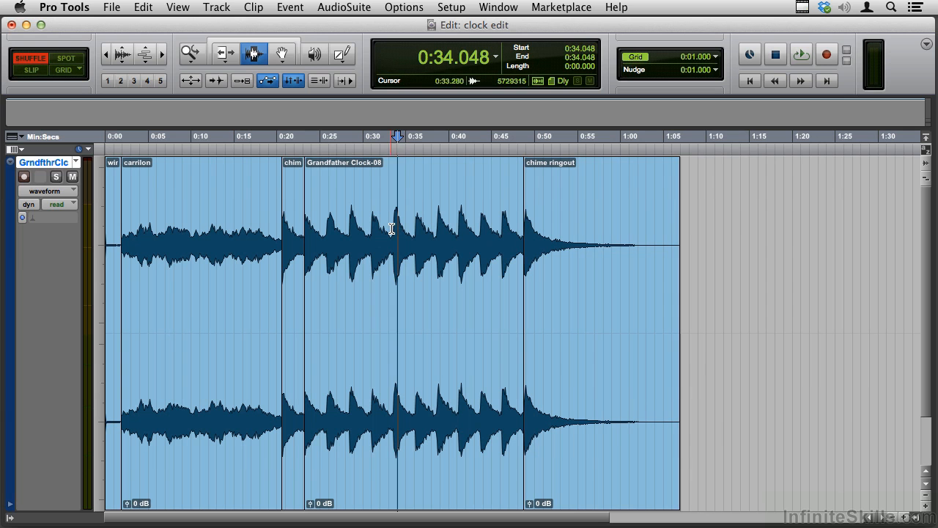
{"action": "left_click", "coordinate": [391, 220]}
{"action": "left_click", "coordinate": [395, 224]}
{"action": "left_click", "coordinate": [383, 231]}
{"action": "left_click", "coordinate": [397, 233]}
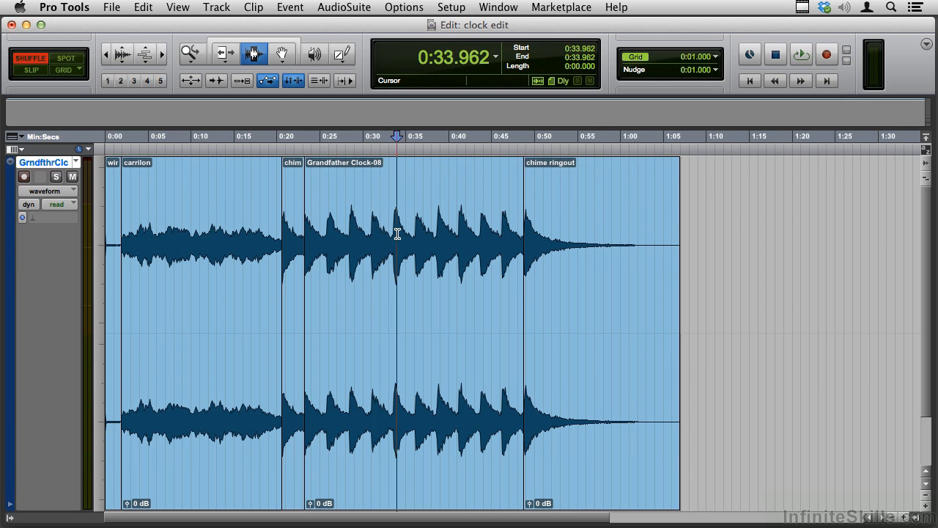